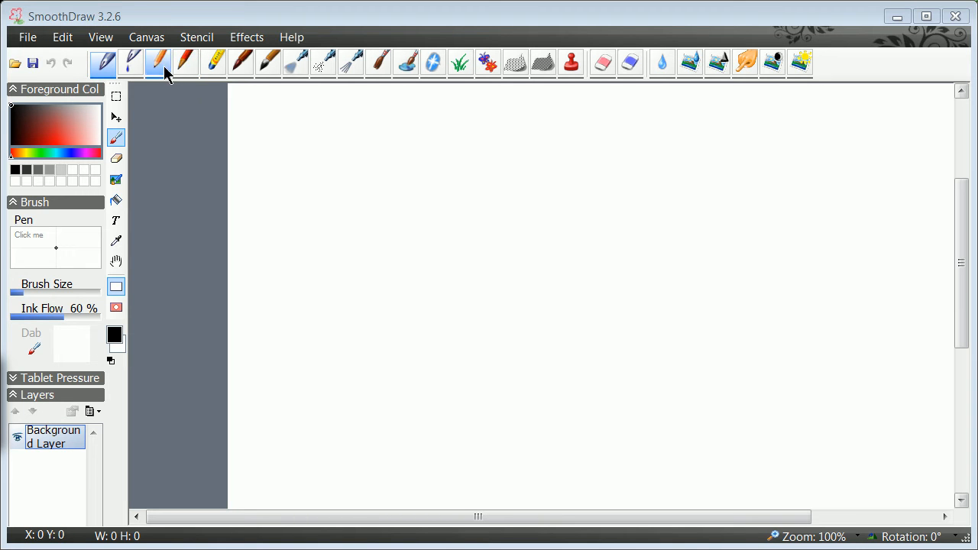
Switch to the Digital Pencil and handwrite the fraction 10^5 over 10^7 equals 10^(5-7)
{"action": "left_click", "coordinate": [157, 65]}
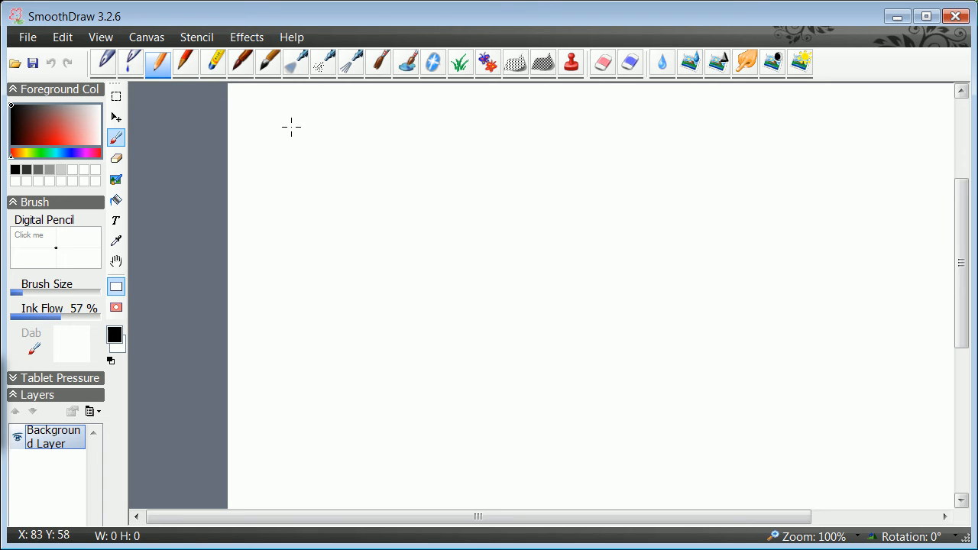
{"action": "left_click_drag", "start_coordinate": [300, 116], "coordinate": [295, 175]}
{"action": "mouse_move", "coordinate": [327, 133]}
{"action": "left_mouse_down"}
{"action": "mouse_move", "coordinate": [320, 168]}
{"action": "mouse_move", "coordinate": [329, 133]}
{"action": "left_mouse_up"}
{"action": "mouse_move", "coordinate": [364, 105]}
{"action": "left_mouse_down"}
{"action": "mouse_move", "coordinate": [362, 128]}
{"action": "mouse_move", "coordinate": [385, 100]}
{"action": "left_mouse_up"}
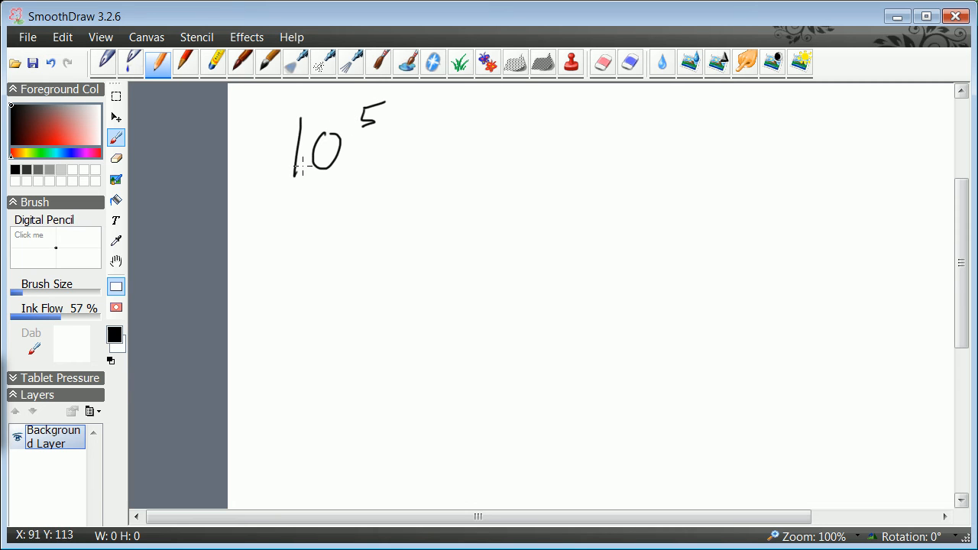
{"action": "left_click_drag", "start_coordinate": [277, 181], "coordinate": [371, 179]}
{"action": "left_click_drag", "start_coordinate": [302, 200], "coordinate": [291, 249]}
{"action": "mouse_move", "coordinate": [330, 212]}
{"action": "left_mouse_down"}
{"action": "mouse_move", "coordinate": [356, 204]}
{"action": "mouse_move", "coordinate": [349, 237]}
{"action": "left_mouse_up"}
{"action": "left_click_drag", "start_coordinate": [410, 180], "coordinate": [421, 188]}
{"action": "left_click_drag", "start_coordinate": [502, 132], "coordinate": [493, 183]}
{"action": "mouse_move", "coordinate": [510, 146]}
{"action": "left_mouse_down"}
{"action": "mouse_move", "coordinate": [507, 168]}
{"action": "mouse_move", "coordinate": [513, 144]}
{"action": "mouse_move", "coordinate": [548, 136]}
{"action": "mouse_move", "coordinate": [539, 146]}
{"action": "left_mouse_up"}
{"action": "mouse_move", "coordinate": [545, 127]}
{"action": "left_mouse_down"}
{"action": "mouse_move", "coordinate": [575, 120]}
{"action": "mouse_move", "coordinate": [582, 141]}
{"action": "mouse_move", "coordinate": [626, 163]}
{"action": "left_mouse_up"}
{"action": "left_click_drag", "start_coordinate": [613, 152], "coordinate": [626, 152]}
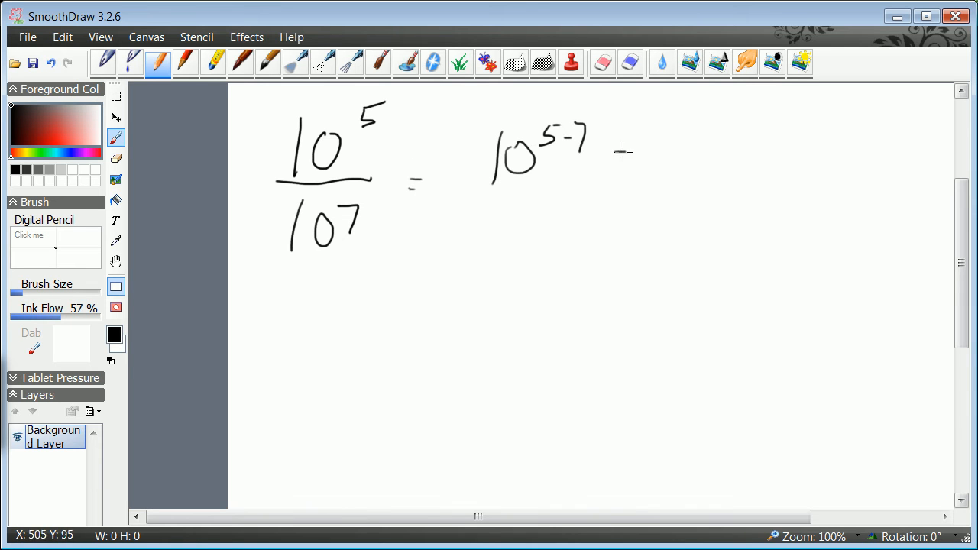
Extend the handwritten equation with = 10^-2 = 1/10^2 = 1/100
{"action": "mouse_move", "coordinate": [678, 125]}
{"action": "left_mouse_down"}
{"action": "mouse_move", "coordinate": [689, 152]}
{"action": "mouse_move", "coordinate": [716, 137]}
{"action": "left_mouse_up"}
{"action": "left_click_drag", "start_coordinate": [719, 129], "coordinate": [744, 174]}
{"action": "left_click_drag", "start_coordinate": [730, 183], "coordinate": [739, 183]}
{"action": "mouse_move", "coordinate": [815, 131]}
{"action": "left_mouse_down"}
{"action": "mouse_move", "coordinate": [803, 163]}
{"action": "mouse_move", "coordinate": [817, 172]}
{"action": "left_mouse_up"}
{"action": "mouse_move", "coordinate": [779, 183]}
{"action": "left_mouse_down"}
{"action": "mouse_move", "coordinate": [774, 211]}
{"action": "mouse_move", "coordinate": [851, 169]}
{"action": "mouse_move", "coordinate": [849, 177]}
{"action": "left_mouse_up"}
{"action": "mouse_move", "coordinate": [891, 143]}
{"action": "left_mouse_down"}
{"action": "mouse_move", "coordinate": [884, 164]}
{"action": "mouse_move", "coordinate": [898, 174]}
{"action": "mouse_move", "coordinate": [859, 203]}
{"action": "left_mouse_up"}
{"action": "left_click_drag", "start_coordinate": [868, 197], "coordinate": [892, 192]}
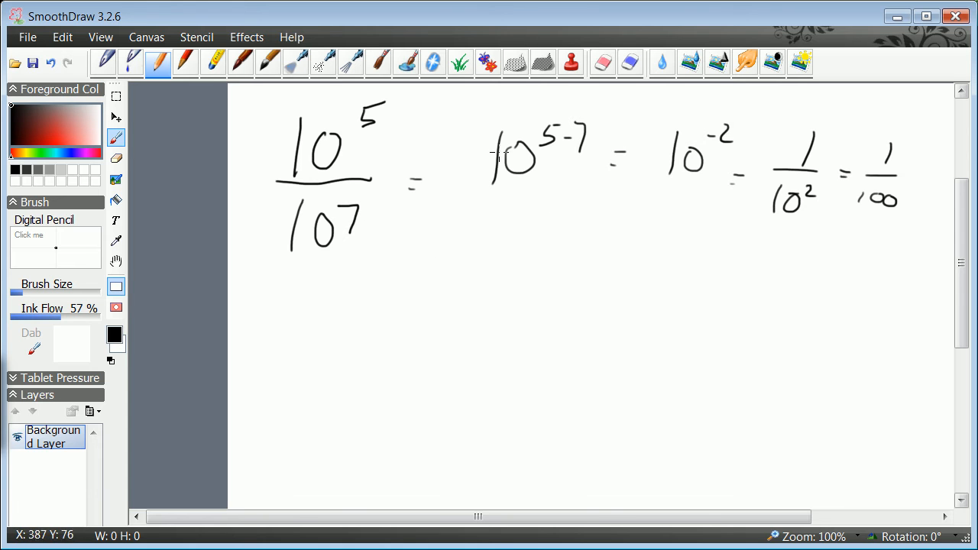
Switch to the Grass brush and paint a patch of grass below the equation
{"action": "left_click", "coordinate": [461, 63]}
{"action": "left_click", "coordinate": [377, 324]}
{"action": "left_click", "coordinate": [431, 280]}
{"action": "left_click", "coordinate": [392, 327]}
{"action": "mouse_move", "coordinate": [392, 332]}
{"action": "left_mouse_down"}
{"action": "mouse_move", "coordinate": [362, 378]}
{"action": "mouse_move", "coordinate": [349, 355]}
{"action": "mouse_move", "coordinate": [383, 291]}
{"action": "mouse_move", "coordinate": [335, 295]}
{"action": "mouse_move", "coordinate": [314, 353]}
{"action": "mouse_move", "coordinate": [356, 370]}
{"action": "mouse_move", "coordinate": [330, 322]}
{"action": "mouse_move", "coordinate": [312, 356]}
{"action": "mouse_move", "coordinate": [365, 351]}
{"action": "mouse_move", "coordinate": [392, 300]}
{"action": "mouse_move", "coordinate": [358, 293]}
{"action": "mouse_move", "coordinate": [320, 315]}
{"action": "mouse_move", "coordinate": [301, 425]}
{"action": "mouse_move", "coordinate": [274, 299]}
{"action": "mouse_move", "coordinate": [288, 296]}
{"action": "mouse_move", "coordinate": [273, 401]}
{"action": "mouse_move", "coordinate": [266, 387]}
{"action": "mouse_move", "coordinate": [268, 330]}
{"action": "mouse_move", "coordinate": [309, 293]}
{"action": "mouse_move", "coordinate": [332, 419]}
{"action": "mouse_move", "coordinate": [334, 321]}
{"action": "mouse_move", "coordinate": [317, 386]}
{"action": "left_mouse_up"}
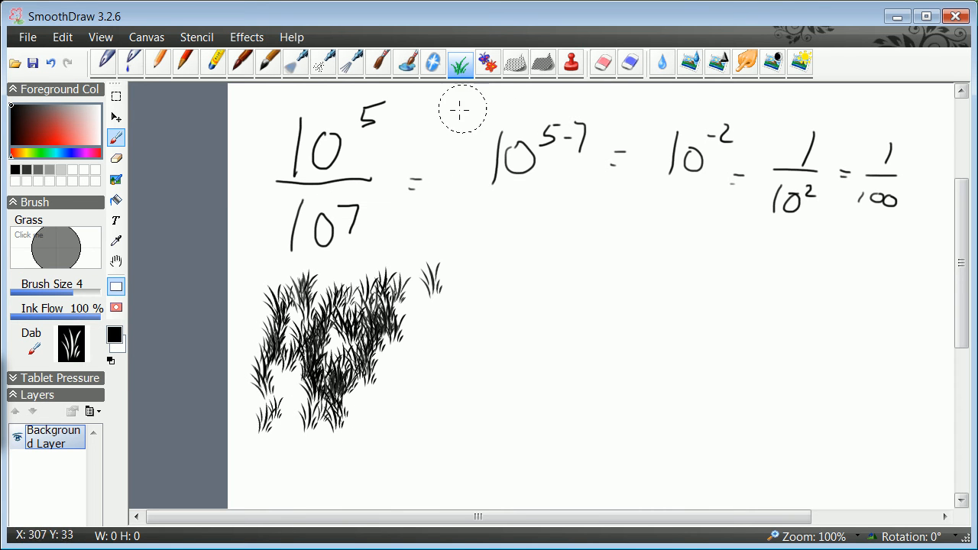
Switch to the Dark Hatch Brush and paint grey hatching strokes over the grass patch
{"action": "left_click", "coordinate": [542, 63]}
{"action": "mouse_move", "coordinate": [331, 268]}
{"action": "left_mouse_down"}
{"action": "mouse_move", "coordinate": [301, 381]}
{"action": "mouse_move", "coordinate": [330, 416]}
{"action": "mouse_move", "coordinate": [333, 342]}
{"action": "mouse_move", "coordinate": [254, 387]}
{"action": "left_mouse_up"}
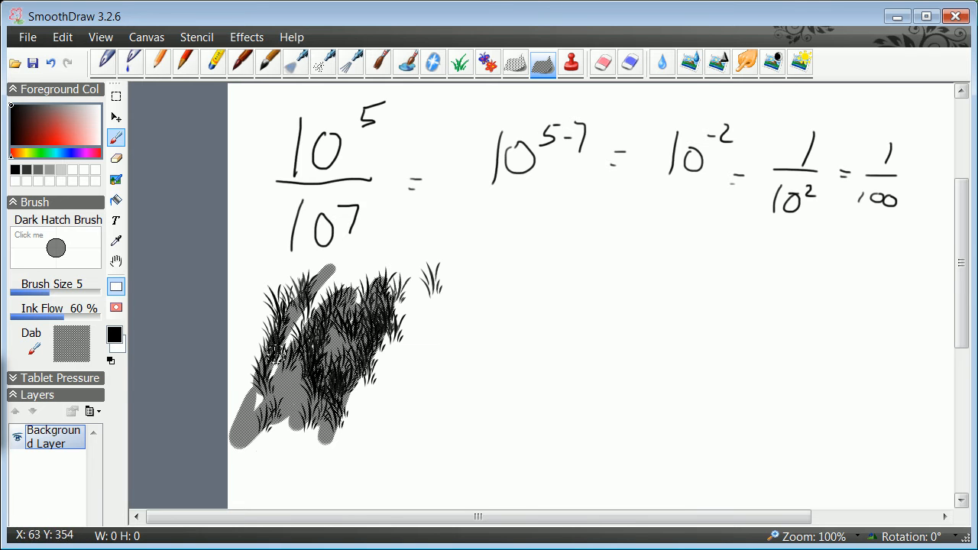
{"action": "mouse_move", "coordinate": [284, 304]}
{"action": "left_mouse_down"}
{"action": "mouse_move", "coordinate": [304, 269]}
{"action": "mouse_move", "coordinate": [332, 374]}
{"action": "mouse_move", "coordinate": [372, 406]}
{"action": "left_mouse_up"}
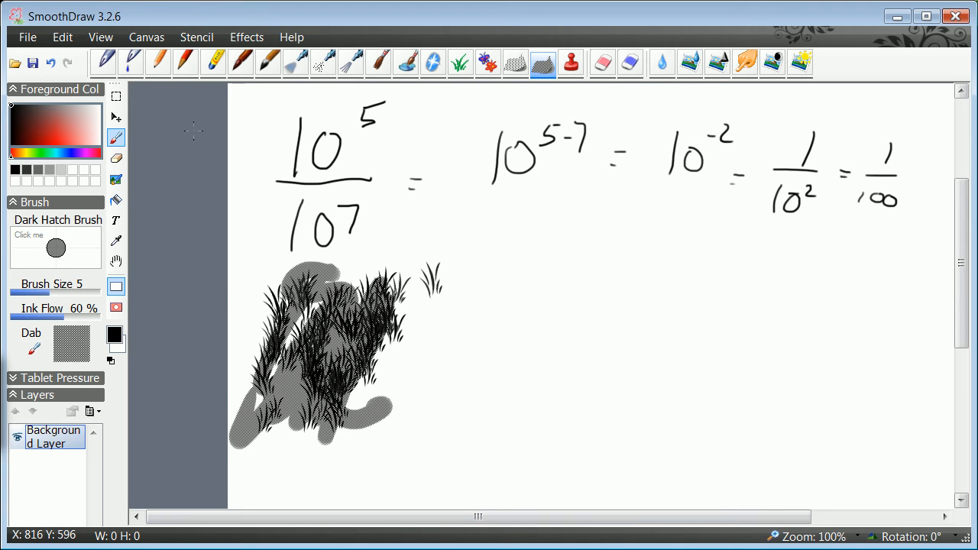
Open the picture jeffclean.jpg from the temp folder without saving the current drawing
{"action": "left_click", "coordinate": [27, 37]}
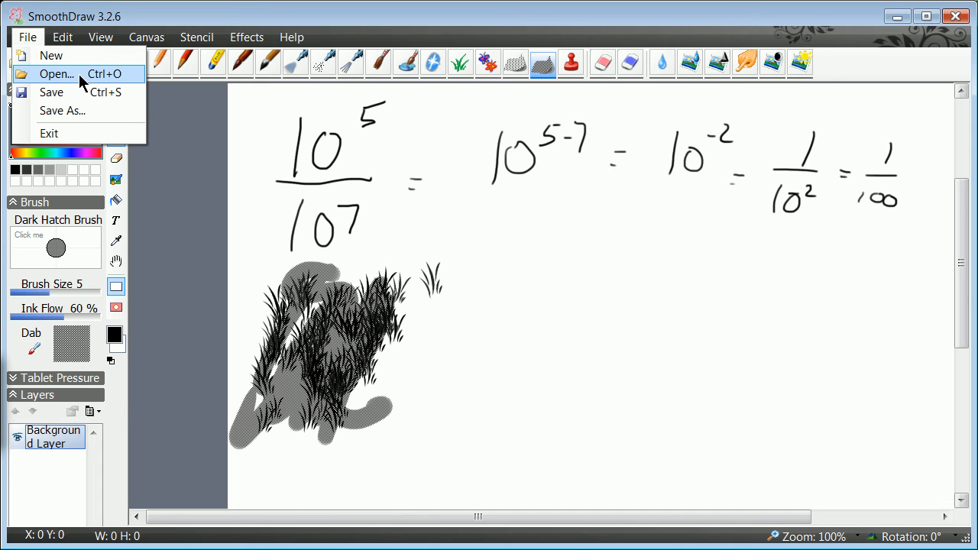
{"action": "left_click", "coordinate": [78, 77]}
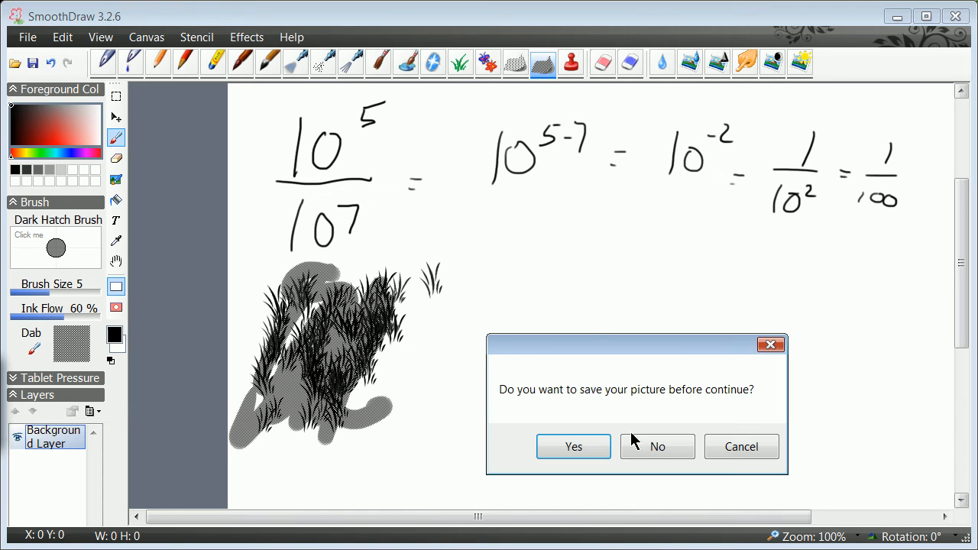
{"action": "left_click", "coordinate": [657, 451]}
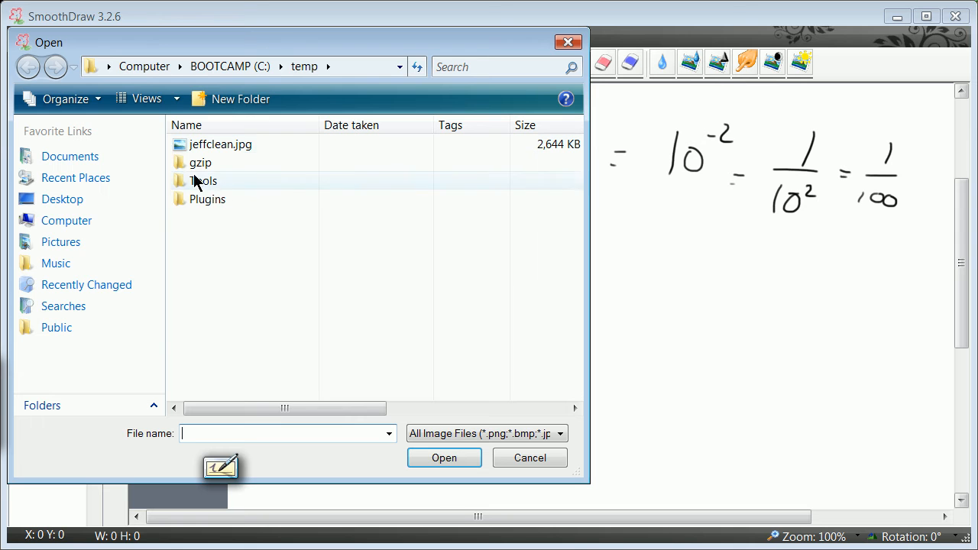
{"action": "left_click", "coordinate": [202, 145]}
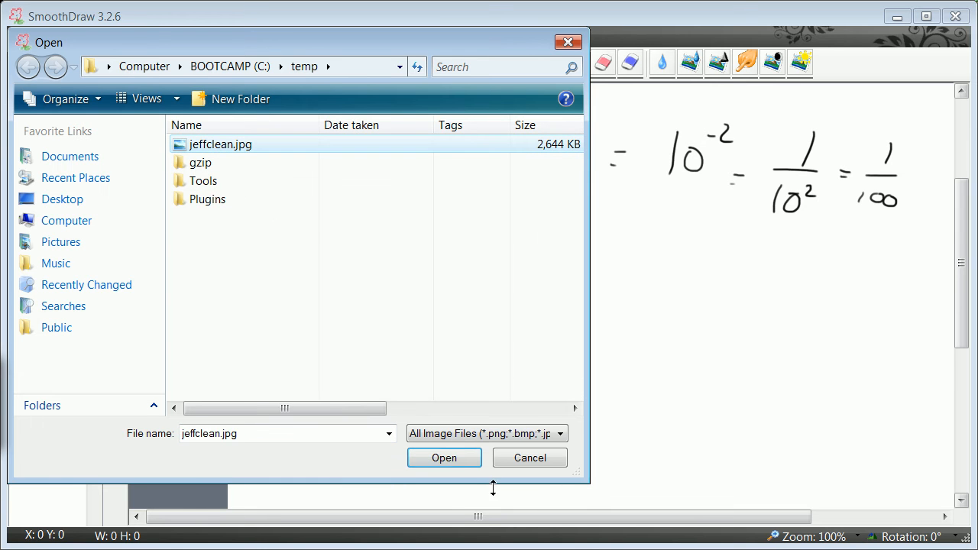
{"action": "left_click", "coordinate": [444, 457]}
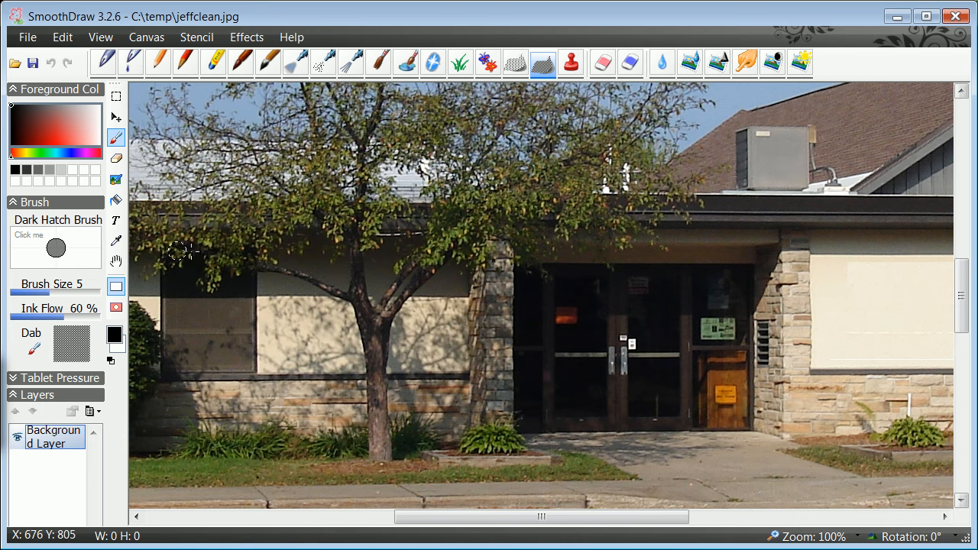
Add the text "Mark School" to the photo beside the entrance door using the Text tool
{"action": "left_click_drag", "start_coordinate": [964, 295], "coordinate": [961, 323]}
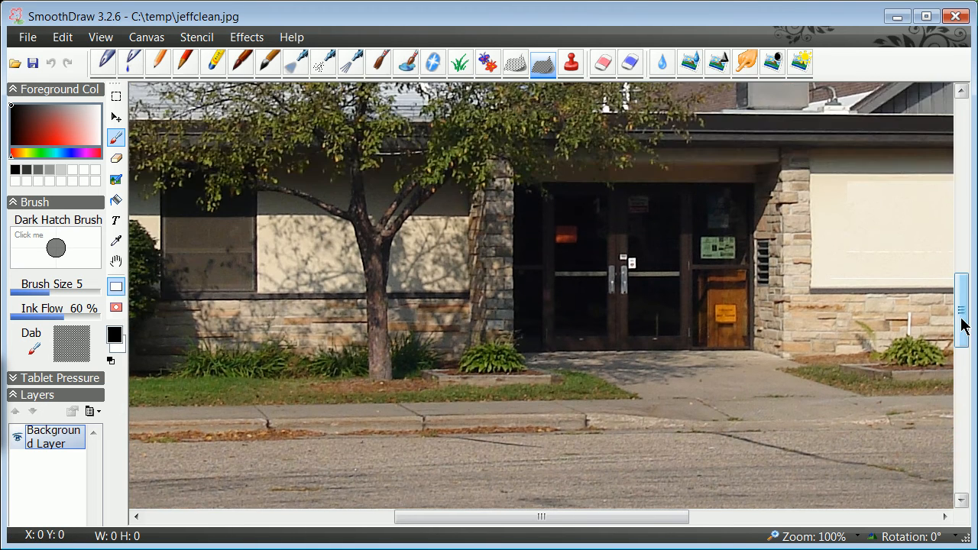
{"action": "left_click_drag", "start_coordinate": [607, 517], "coordinate": [679, 518]}
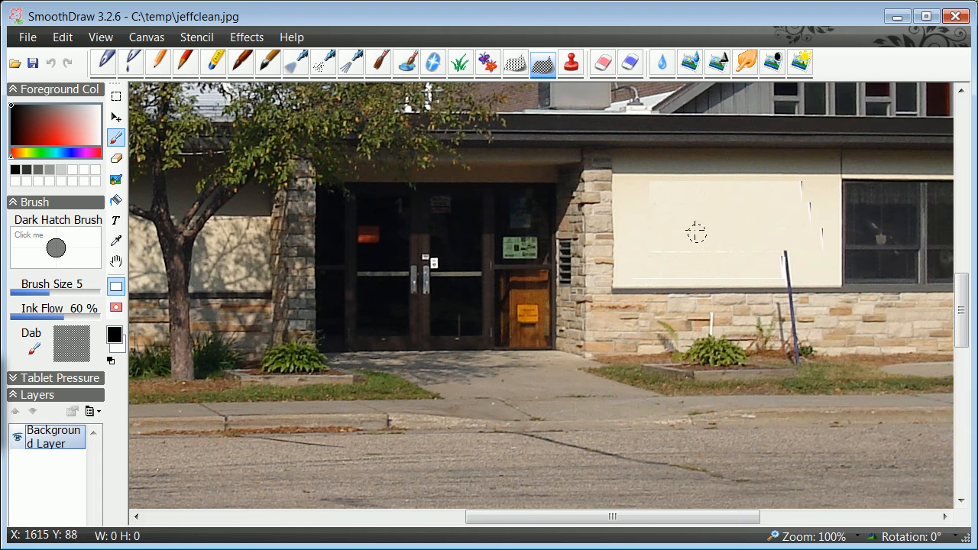
{"action": "left_click", "coordinate": [116, 220]}
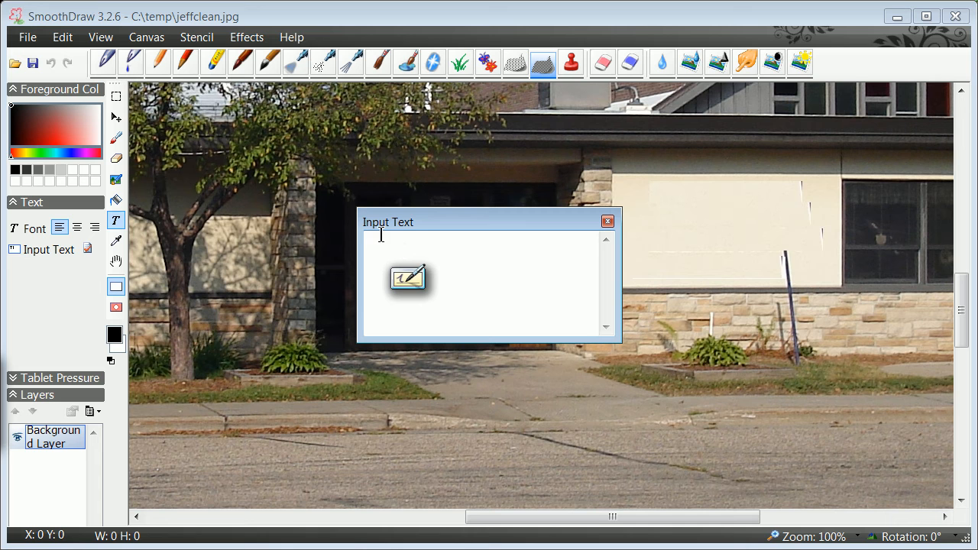
{"action": "type", "text": "Mark "}
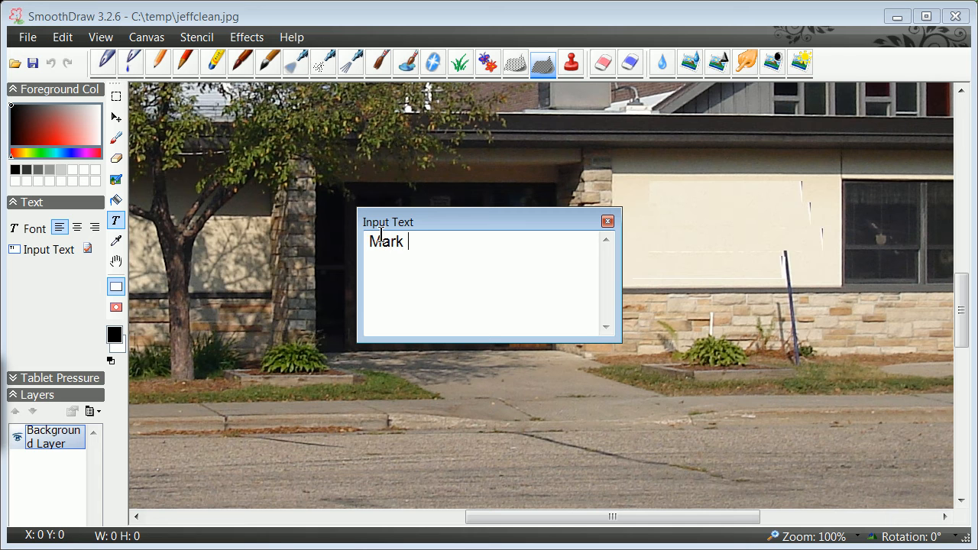
{"action": "type", "text": "School"}
{"action": "key", "text": "Return"}
{"action": "key", "text": "Return"}
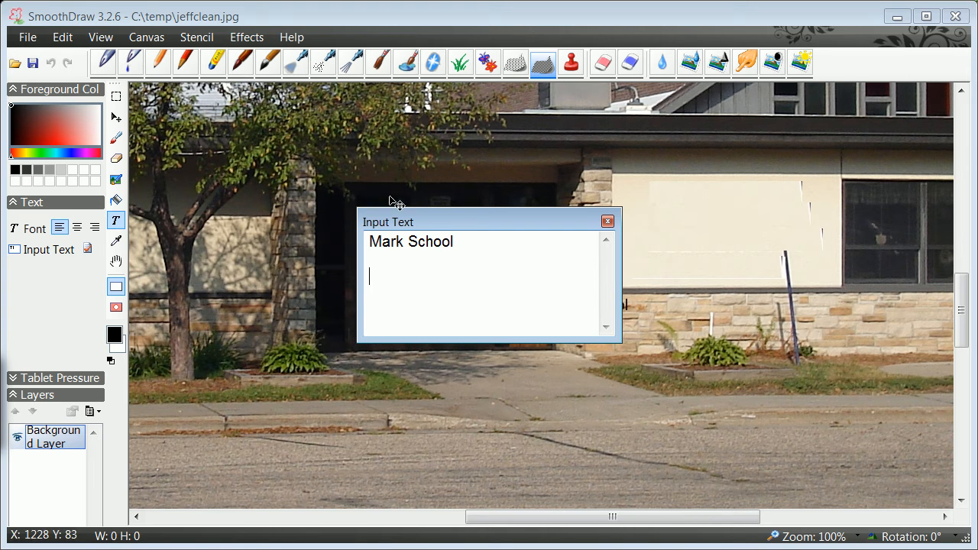
{"action": "left_click", "coordinate": [608, 221]}
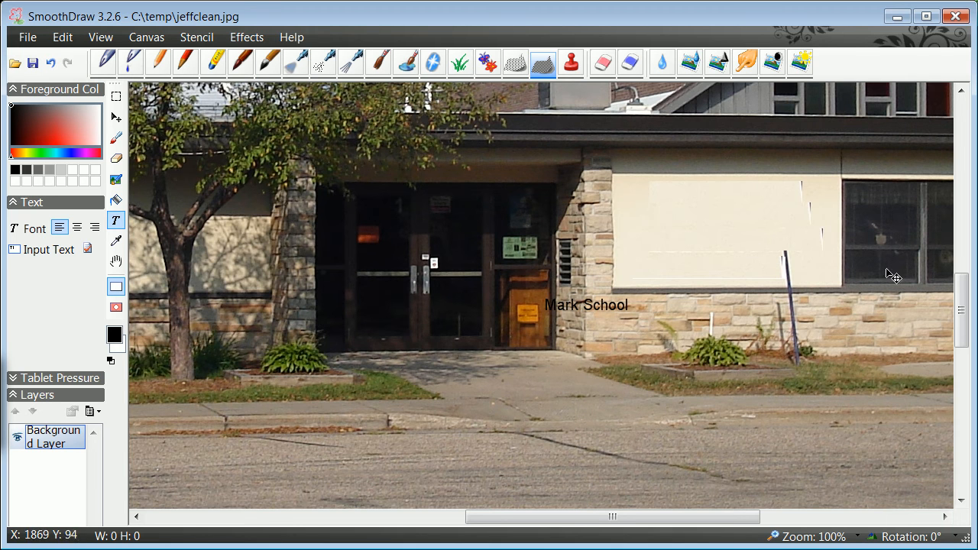
Select the Grass brush with a green foreground colour and paint grass across the road in the foreground
{"action": "left_click_drag", "start_coordinate": [955, 327], "coordinate": [958, 352]}
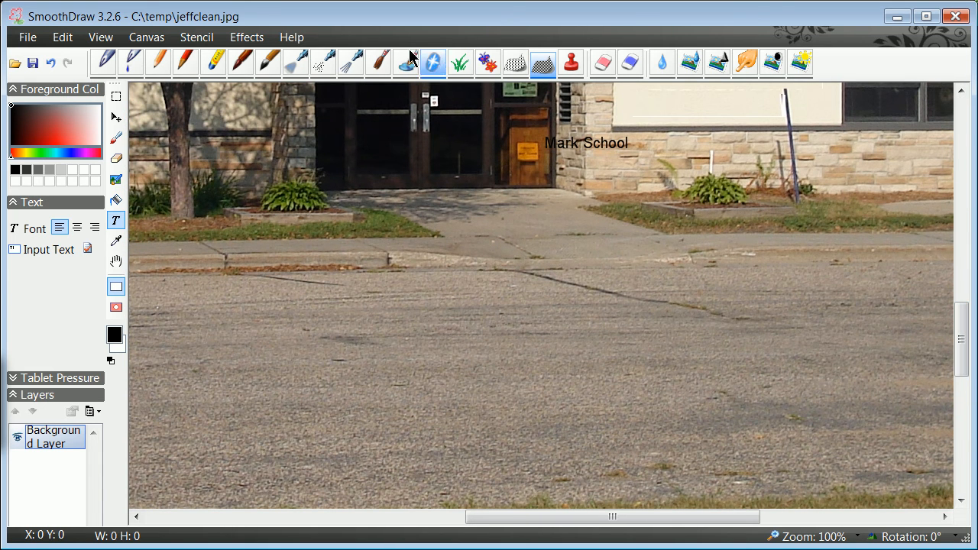
{"action": "left_click", "coordinate": [460, 63]}
{"action": "mouse_move", "coordinate": [386, 318]}
{"action": "left_mouse_down"}
{"action": "mouse_move", "coordinate": [459, 288]}
{"action": "mouse_move", "coordinate": [540, 327]}
{"action": "mouse_move", "coordinate": [366, 343]}
{"action": "mouse_move", "coordinate": [275, 313]}
{"action": "mouse_move", "coordinate": [489, 252]}
{"action": "mouse_move", "coordinate": [469, 365]}
{"action": "mouse_move", "coordinate": [557, 458]}
{"action": "mouse_move", "coordinate": [321, 489]}
{"action": "mouse_move", "coordinate": [367, 398]}
{"action": "mouse_move", "coordinate": [229, 328]}
{"action": "mouse_move", "coordinate": [265, 302]}
{"action": "mouse_move", "coordinate": [178, 314]}
{"action": "mouse_move", "coordinate": [512, 364]}
{"action": "left_mouse_up"}
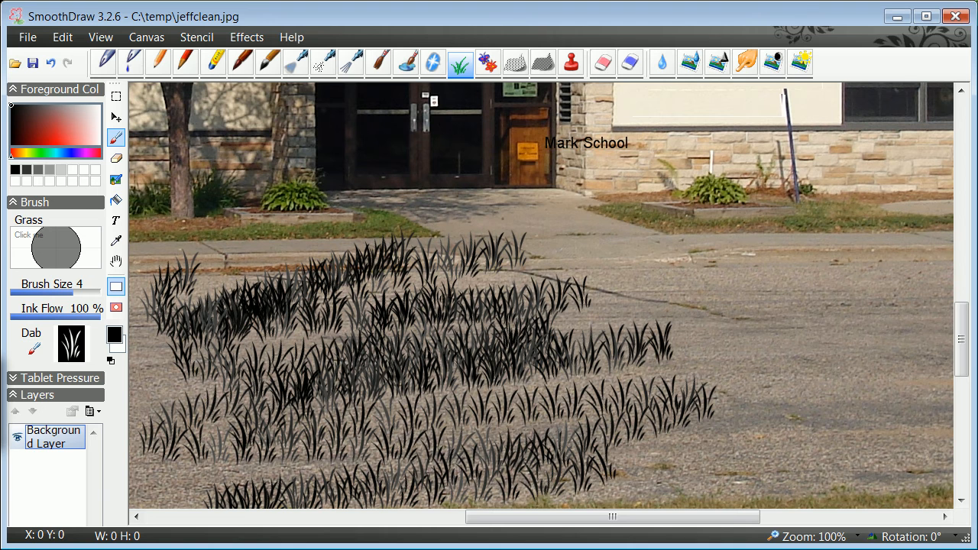
{"action": "left_click", "coordinate": [36, 154]}
{"action": "mouse_move", "coordinate": [672, 287]}
{"action": "left_mouse_down"}
{"action": "mouse_move", "coordinate": [367, 325]}
{"action": "mouse_move", "coordinate": [687, 382]}
{"action": "mouse_move", "coordinate": [764, 245]}
{"action": "mouse_move", "coordinate": [860, 428]}
{"action": "mouse_move", "coordinate": [867, 367]}
{"action": "mouse_move", "coordinate": [909, 450]}
{"action": "mouse_move", "coordinate": [473, 443]}
{"action": "mouse_move", "coordinate": [160, 458]}
{"action": "mouse_move", "coordinate": [223, 269]}
{"action": "mouse_move", "coordinate": [718, 229]}
{"action": "mouse_move", "coordinate": [707, 274]}
{"action": "left_mouse_up"}
{"action": "mouse_move", "coordinate": [647, 327]}
{"action": "left_mouse_down"}
{"action": "mouse_move", "coordinate": [848, 279]}
{"action": "mouse_move", "coordinate": [840, 398]}
{"action": "mouse_move", "coordinate": [852, 459]}
{"action": "mouse_move", "coordinate": [252, 451]}
{"action": "mouse_move", "coordinate": [328, 416]}
{"action": "left_mouse_up"}
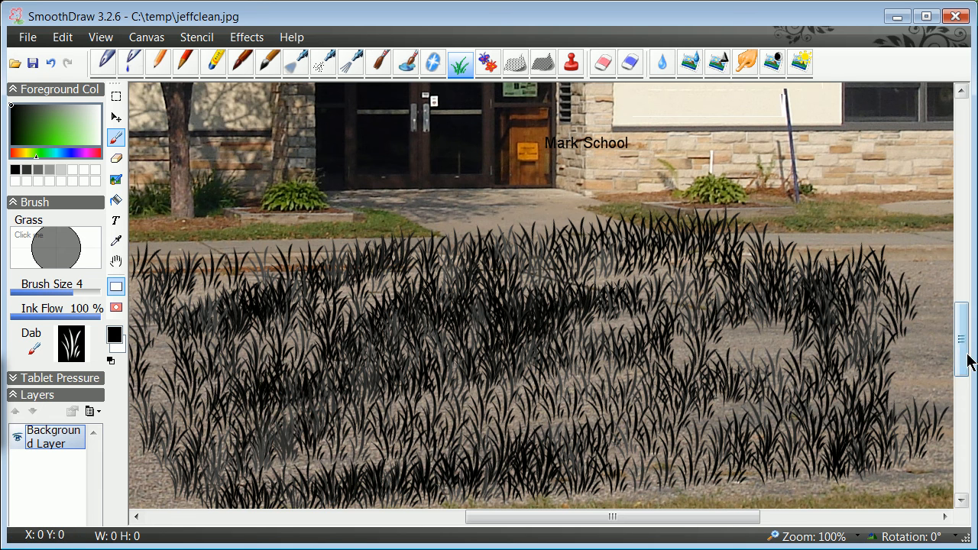
Paint a band of grass along the road in front of the lawn to the left
{"action": "left_click_drag", "start_coordinate": [958, 349], "coordinate": [961, 315]}
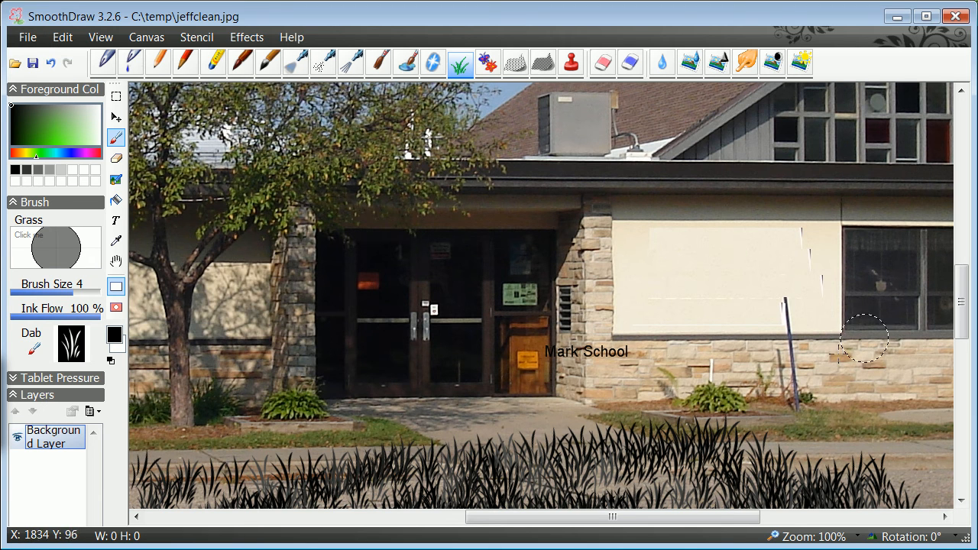
{"action": "scroll", "coordinate": [962, 305], "scroll_direction": "up", "scroll_amount": 1}
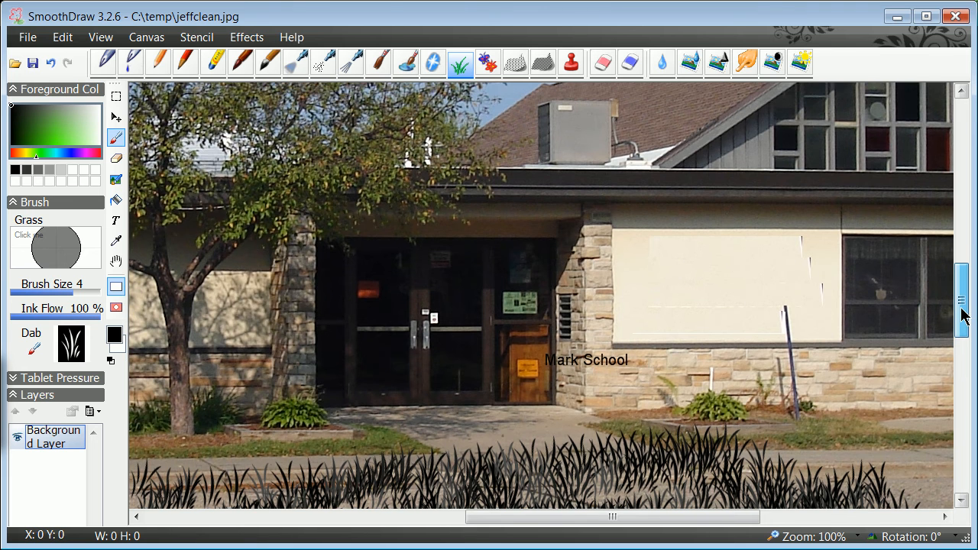
{"action": "left_click_drag", "start_coordinate": [962, 313], "coordinate": [962, 278]}
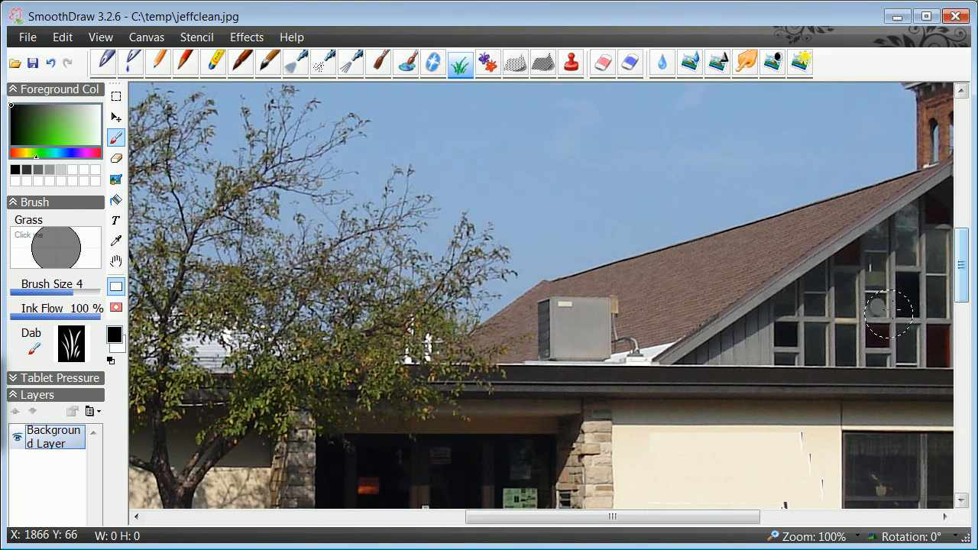
{"action": "left_click_drag", "start_coordinate": [662, 516], "coordinate": [437, 519]}
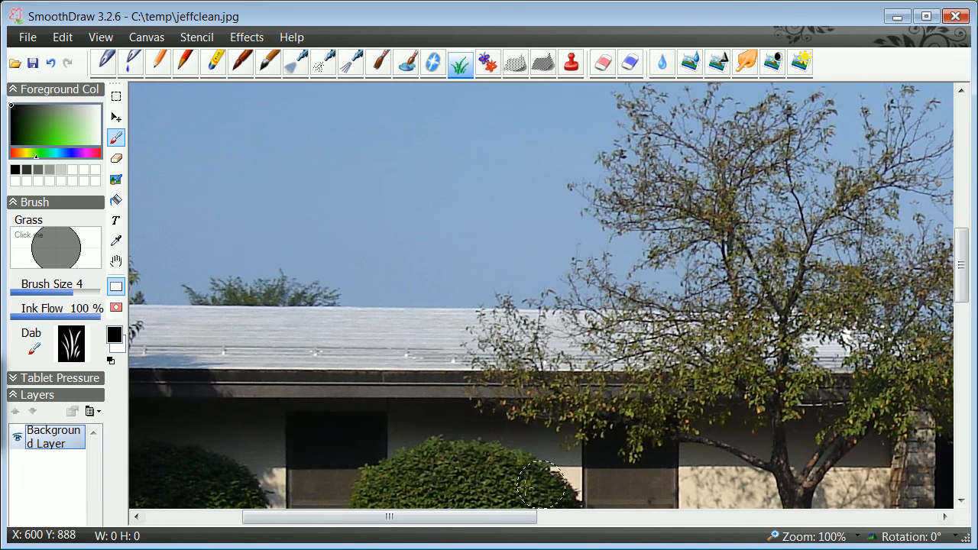
{"action": "left_click_drag", "start_coordinate": [965, 279], "coordinate": [964, 343]}
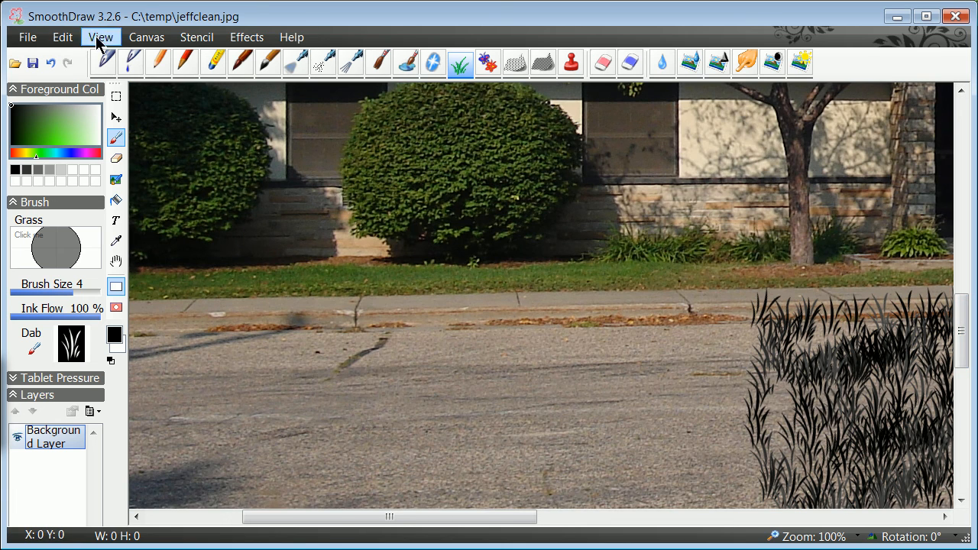
{"action": "left_click_drag", "start_coordinate": [962, 325], "coordinate": [932, 394]}
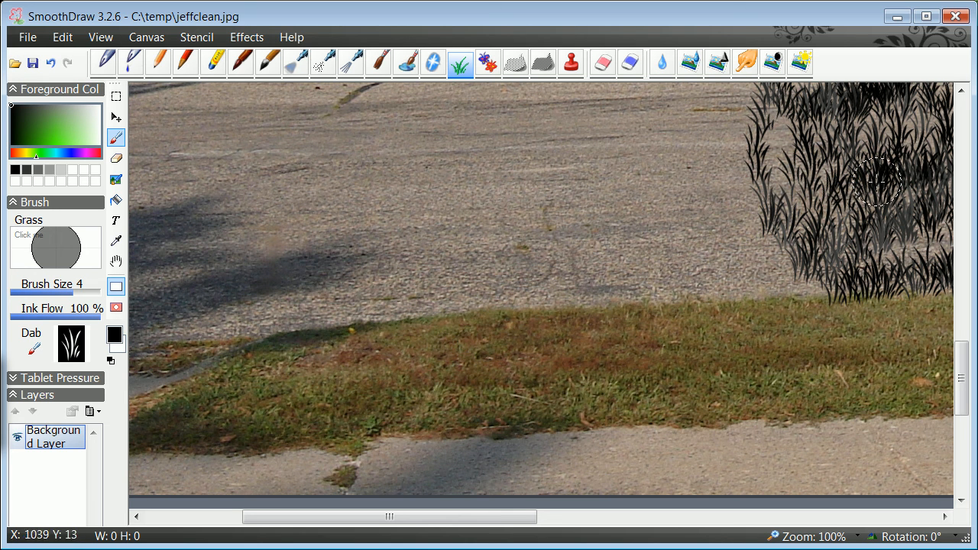
{"action": "mouse_move", "coordinate": [763, 223]}
{"action": "left_mouse_down"}
{"action": "mouse_move", "coordinate": [458, 229]}
{"action": "mouse_move", "coordinate": [764, 203]}
{"action": "mouse_move", "coordinate": [672, 168]}
{"action": "mouse_move", "coordinate": [193, 176]}
{"action": "mouse_move", "coordinate": [130, 222]}
{"action": "mouse_move", "coordinate": [237, 306]}
{"action": "mouse_move", "coordinate": [555, 275]}
{"action": "mouse_move", "coordinate": [724, 290]}
{"action": "mouse_move", "coordinate": [234, 302]}
{"action": "mouse_move", "coordinate": [138, 221]}
{"action": "mouse_move", "coordinate": [220, 206]}
{"action": "mouse_move", "coordinate": [274, 208]}
{"action": "mouse_move", "coordinate": [176, 221]}
{"action": "mouse_move", "coordinate": [611, 195]}
{"action": "mouse_move", "coordinate": [367, 195]}
{"action": "mouse_move", "coordinate": [547, 151]}
{"action": "mouse_move", "coordinate": [275, 153]}
{"action": "left_mouse_up"}
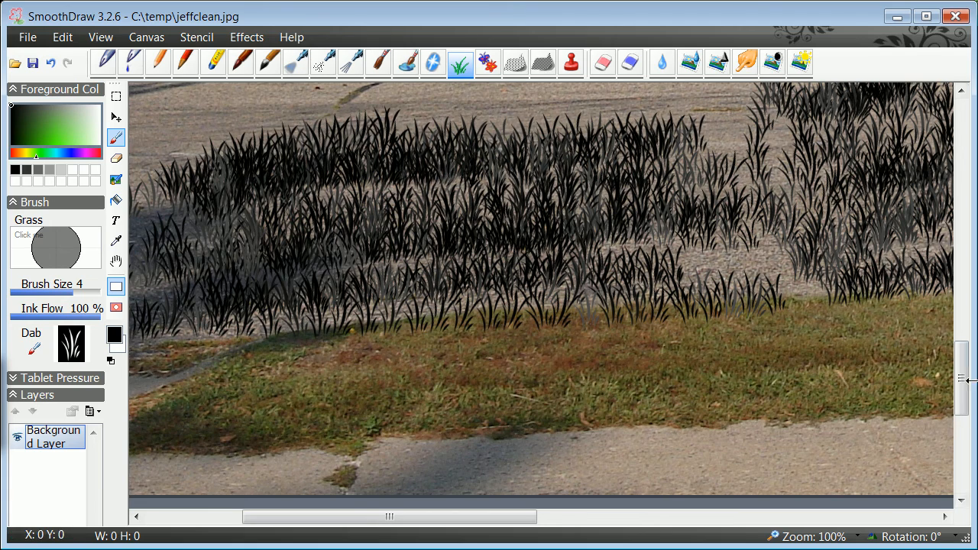
Paint more grass strokes to fill the road area across the lower part of the photo
{"action": "left_click_drag", "start_coordinate": [962, 384], "coordinate": [962, 347]}
{"action": "mouse_move", "coordinate": [687, 268]}
{"action": "left_mouse_down"}
{"action": "mouse_move", "coordinate": [321, 275]}
{"action": "mouse_move", "coordinate": [137, 306]}
{"action": "mouse_move", "coordinate": [283, 294]}
{"action": "mouse_move", "coordinate": [397, 313]}
{"action": "mouse_move", "coordinate": [657, 306]}
{"action": "mouse_move", "coordinate": [635, 272]}
{"action": "mouse_move", "coordinate": [526, 269]}
{"action": "mouse_move", "coordinate": [626, 269]}
{"action": "mouse_move", "coordinate": [161, 270]}
{"action": "mouse_move", "coordinate": [843, 272]}
{"action": "mouse_move", "coordinate": [653, 306]}
{"action": "mouse_move", "coordinate": [680, 432]}
{"action": "mouse_move", "coordinate": [849, 402]}
{"action": "left_mouse_up"}
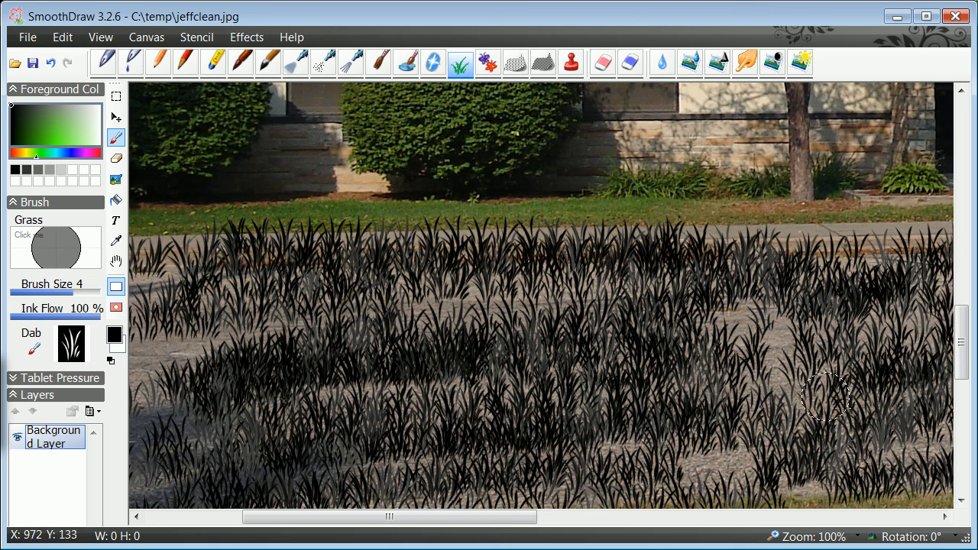
{"action": "left_click_drag", "start_coordinate": [486, 522], "coordinate": [844, 525]}
{"action": "mouse_move", "coordinate": [745, 300]}
{"action": "left_mouse_down"}
{"action": "mouse_move", "coordinate": [608, 220]}
{"action": "mouse_move", "coordinate": [401, 275]}
{"action": "mouse_move", "coordinate": [614, 430]}
{"action": "mouse_move", "coordinate": [695, 441]}
{"action": "mouse_move", "coordinate": [570, 451]}
{"action": "mouse_move", "coordinate": [723, 449]}
{"action": "mouse_move", "coordinate": [329, 428]}
{"action": "mouse_move", "coordinate": [459, 328]}
{"action": "mouse_move", "coordinate": [359, 260]}
{"action": "mouse_move", "coordinate": [657, 260]}
{"action": "mouse_move", "coordinate": [840, 244]}
{"action": "mouse_move", "coordinate": [596, 268]}
{"action": "mouse_move", "coordinate": [803, 305]}
{"action": "mouse_move", "coordinate": [709, 466]}
{"action": "mouse_move", "coordinate": [810, 405]}
{"action": "mouse_move", "coordinate": [673, 367]}
{"action": "mouse_move", "coordinate": [821, 305]}
{"action": "mouse_move", "coordinate": [852, 260]}
{"action": "mouse_move", "coordinate": [837, 367]}
{"action": "mouse_move", "coordinate": [841, 451]}
{"action": "mouse_move", "coordinate": [734, 444]}
{"action": "mouse_move", "coordinate": [587, 392]}
{"action": "mouse_move", "coordinate": [474, 321]}
{"action": "mouse_move", "coordinate": [314, 306]}
{"action": "mouse_move", "coordinate": [336, 337]}
{"action": "left_mouse_up"}
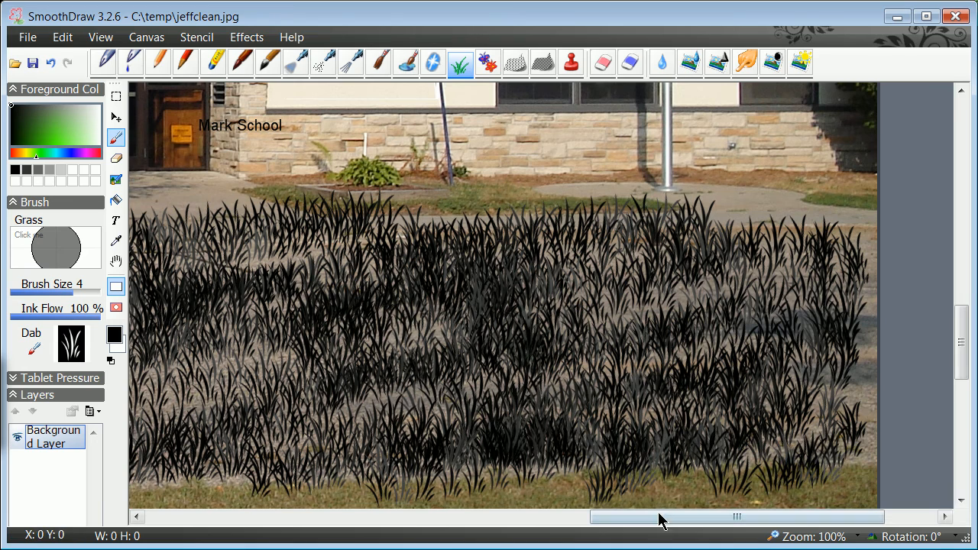
{"action": "left_click_drag", "start_coordinate": [656, 517], "coordinate": [402, 517]}
{"action": "mouse_move", "coordinate": [390, 321]}
{"action": "left_mouse_down"}
{"action": "mouse_move", "coordinate": [681, 314]}
{"action": "mouse_move", "coordinate": [543, 305]}
{"action": "mouse_move", "coordinate": [395, 399]}
{"action": "mouse_move", "coordinate": [474, 436]}
{"action": "mouse_move", "coordinate": [432, 454]}
{"action": "mouse_move", "coordinate": [515, 484]}
{"action": "mouse_move", "coordinate": [510, 376]}
{"action": "mouse_move", "coordinate": [644, 292]}
{"action": "mouse_move", "coordinate": [634, 271]}
{"action": "mouse_move", "coordinate": [453, 279]}
{"action": "mouse_move", "coordinate": [526, 259]}
{"action": "mouse_move", "coordinate": [494, 249]}
{"action": "mouse_move", "coordinate": [587, 238]}
{"action": "mouse_move", "coordinate": [353, 226]}
{"action": "mouse_move", "coordinate": [748, 231]}
{"action": "mouse_move", "coordinate": [207, 238]}
{"action": "mouse_move", "coordinate": [252, 234]}
{"action": "mouse_move", "coordinate": [244, 272]}
{"action": "mouse_move", "coordinate": [274, 291]}
{"action": "mouse_move", "coordinate": [367, 287]}
{"action": "mouse_move", "coordinate": [262, 262]}
{"action": "mouse_move", "coordinate": [198, 283]}
{"action": "left_mouse_up"}
Fill the remaining road on the left and add grass strokes near the entrance path
{"action": "mouse_move", "coordinate": [517, 517]}
{"action": "left_mouse_down"}
{"action": "mouse_move", "coordinate": [521, 531]}
{"action": "mouse_move", "coordinate": [336, 531]}
{"action": "left_mouse_up"}
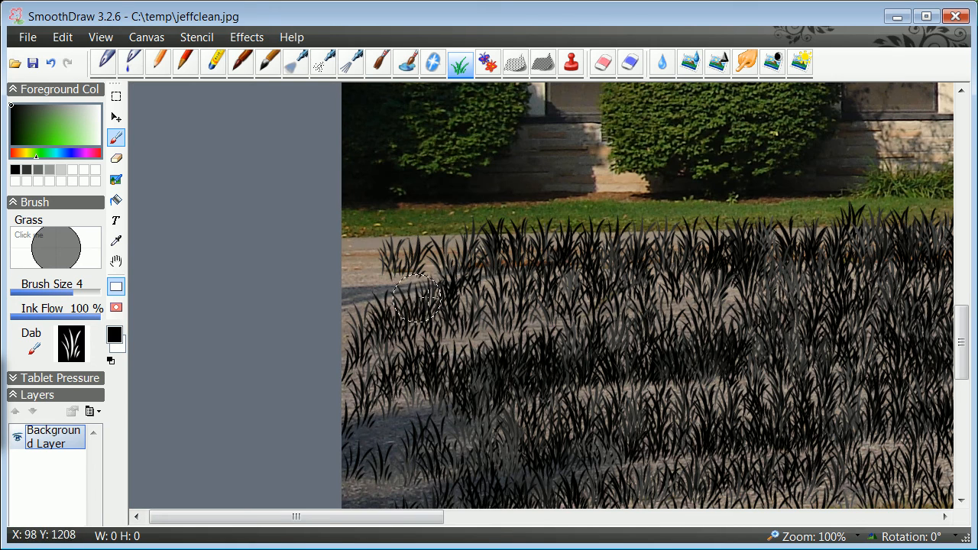
{"action": "mouse_move", "coordinate": [372, 283]}
{"action": "left_mouse_down"}
{"action": "mouse_move", "coordinate": [429, 255]}
{"action": "mouse_move", "coordinate": [798, 271]}
{"action": "left_mouse_up"}
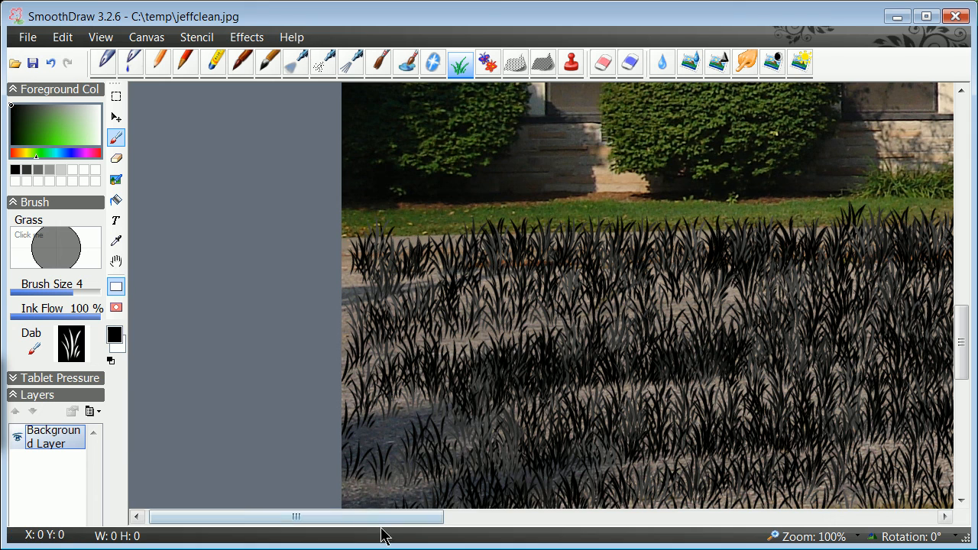
{"action": "left_click_drag", "start_coordinate": [372, 518], "coordinate": [565, 518]}
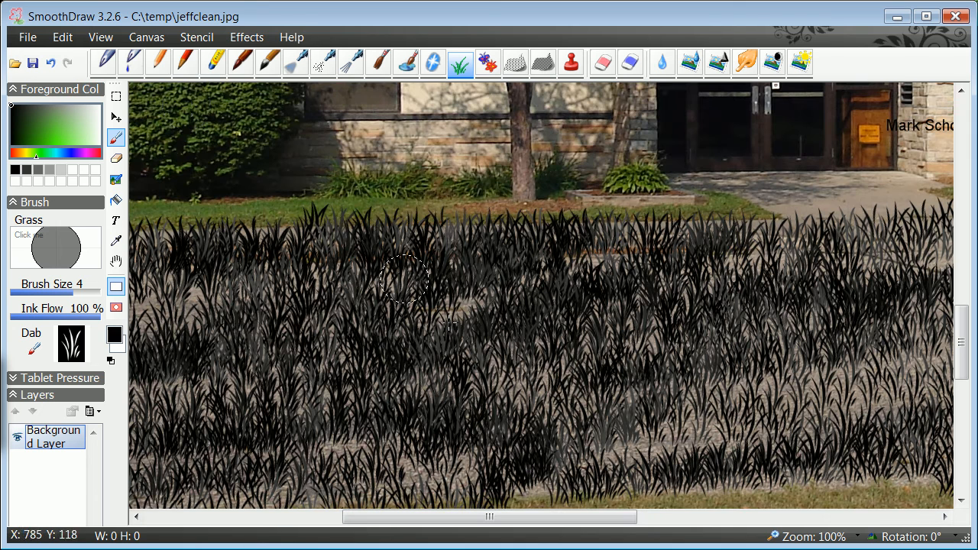
{"action": "left_click", "coordinate": [101, 37]}
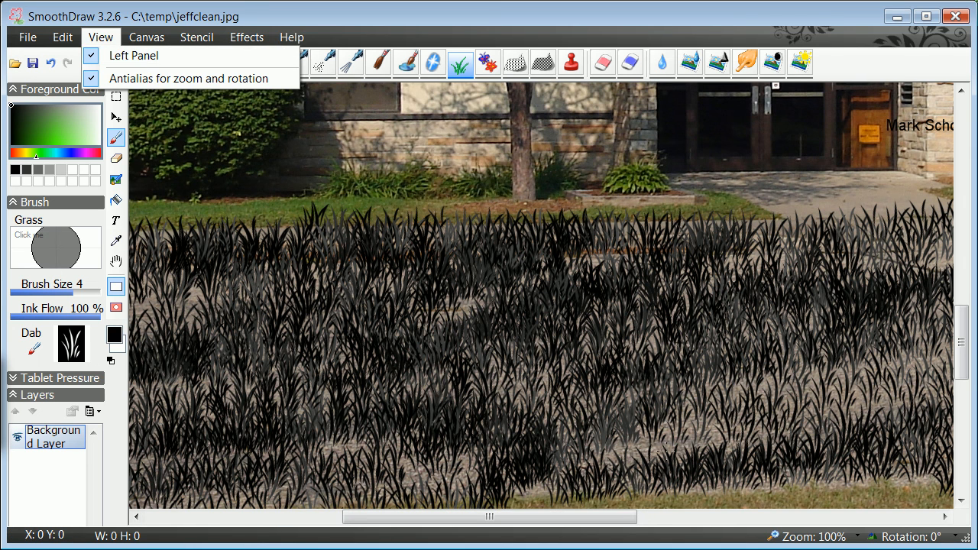
{"action": "mouse_move", "coordinate": [810, 209]}
{"action": "left_mouse_down"}
{"action": "mouse_move", "coordinate": [913, 185]}
{"action": "mouse_move", "coordinate": [861, 180]}
{"action": "left_mouse_up"}
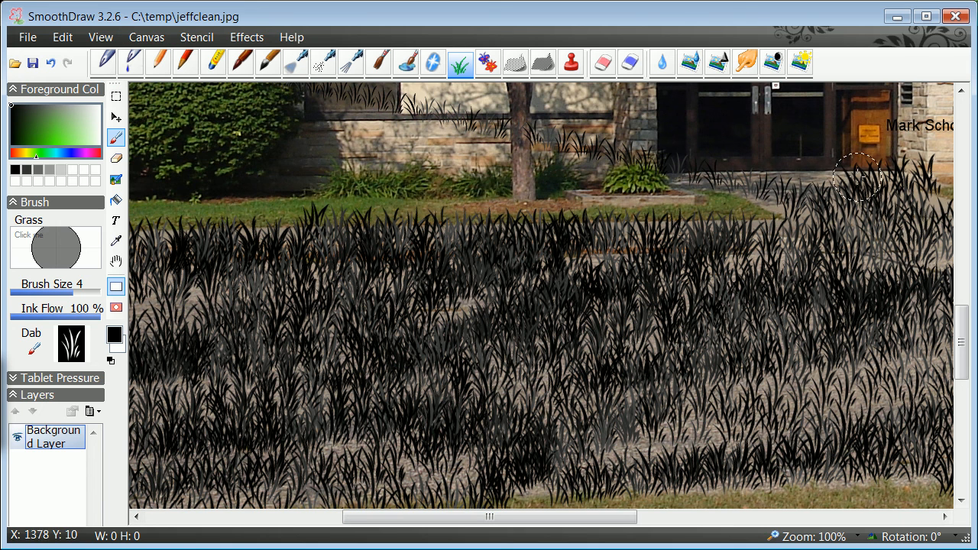
Switch to the Image Hose brush and spray a flock of blue butterflies over the grass
{"action": "left_click", "coordinate": [487, 64]}
{"action": "mouse_move", "coordinate": [549, 147]}
{"action": "left_mouse_down"}
{"action": "mouse_move", "coordinate": [329, 240]}
{"action": "mouse_move", "coordinate": [599, 183]}
{"action": "mouse_move", "coordinate": [665, 259]}
{"action": "mouse_move", "coordinate": [626, 268]}
{"action": "mouse_move", "coordinate": [765, 337]}
{"action": "mouse_move", "coordinate": [775, 394]}
{"action": "left_mouse_up"}
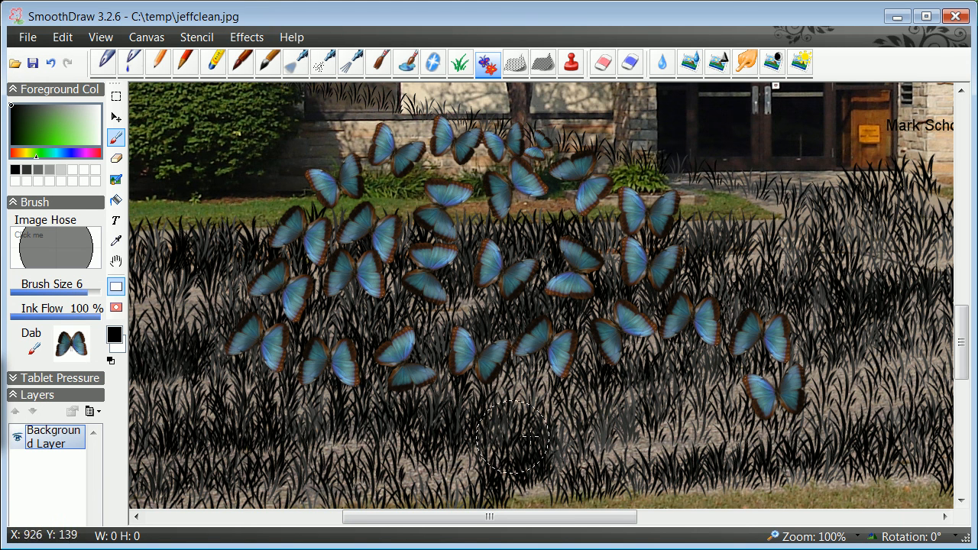
Open the SmoothDraw help page in the web browser and shrink its window
{"action": "left_click", "coordinate": [298, 39]}
{"action": "left_click", "coordinate": [299, 38]}
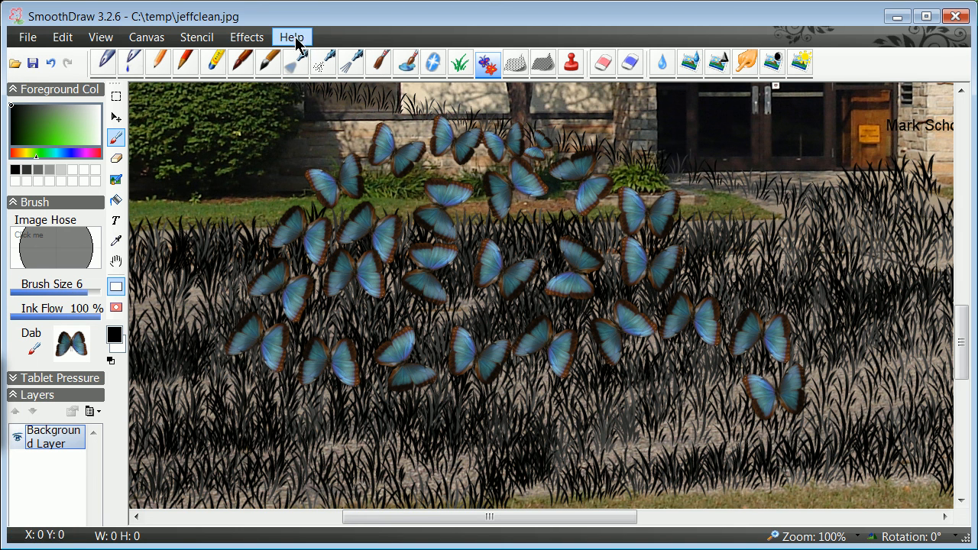
{"action": "key", "text": "F1"}
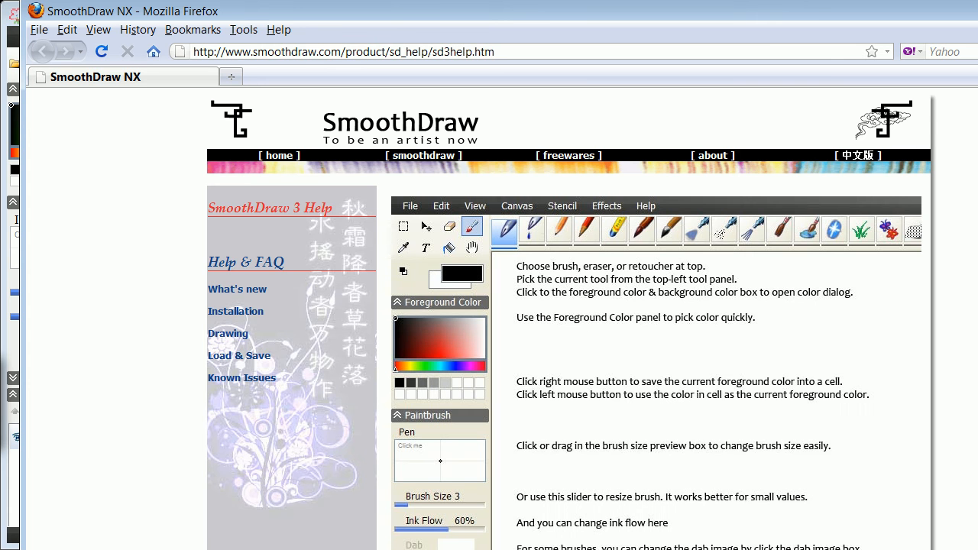
{"action": "left_click_drag", "start_coordinate": [977, 306], "coordinate": [973, 305]}
{"action": "left_click_drag", "start_coordinate": [977, 549], "coordinate": [750, 504]}
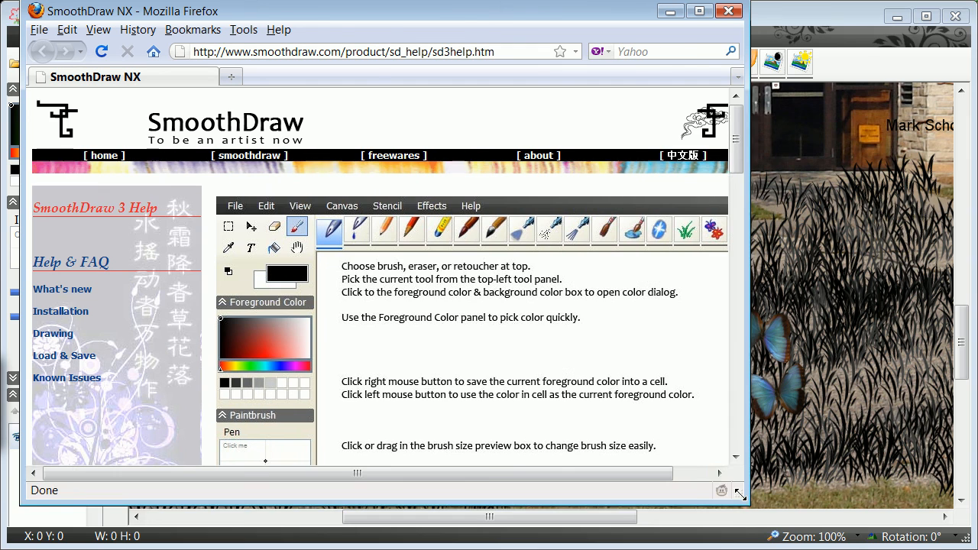